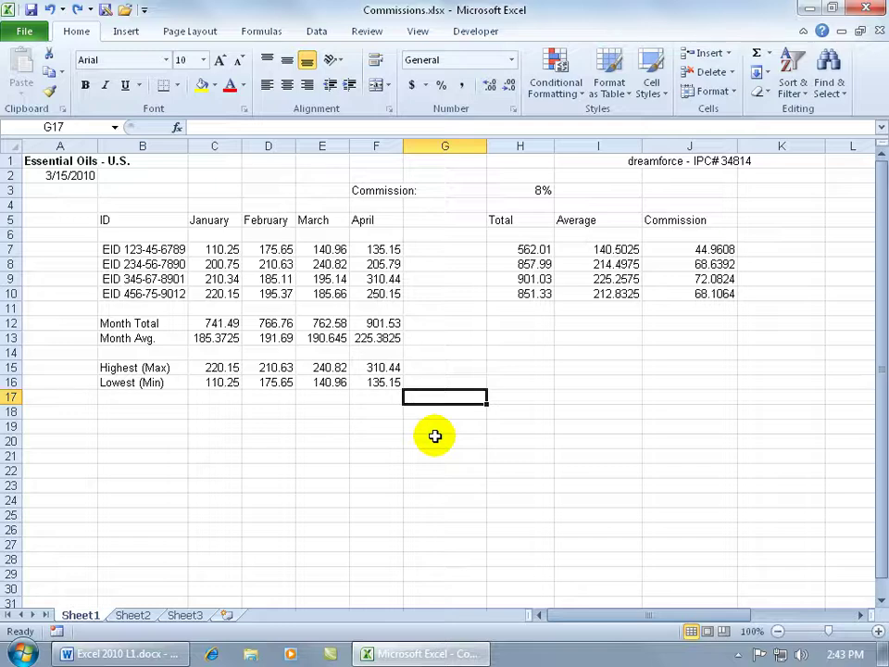
Bold the ID and monthly figures table, then undo the bold and deselect it
left_click_drag(130, 221, 375, 306)
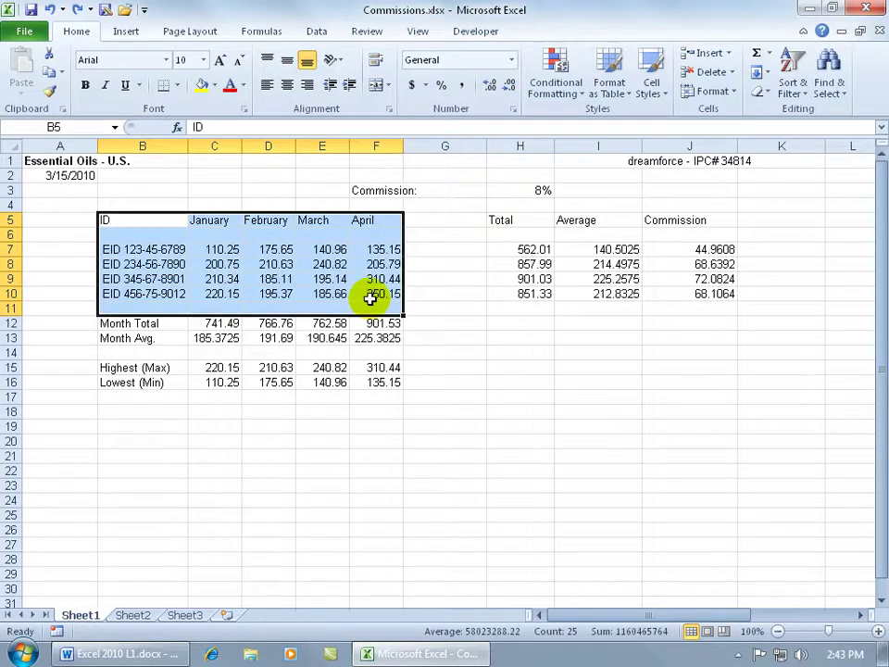
left_click(84, 84)
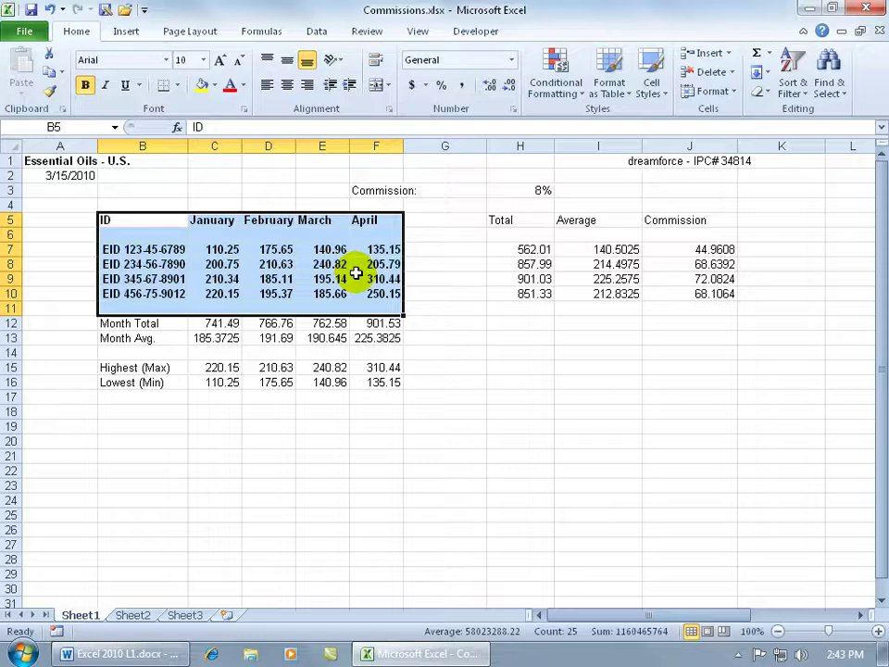
left_click(48, 9)
left_click(341, 268)
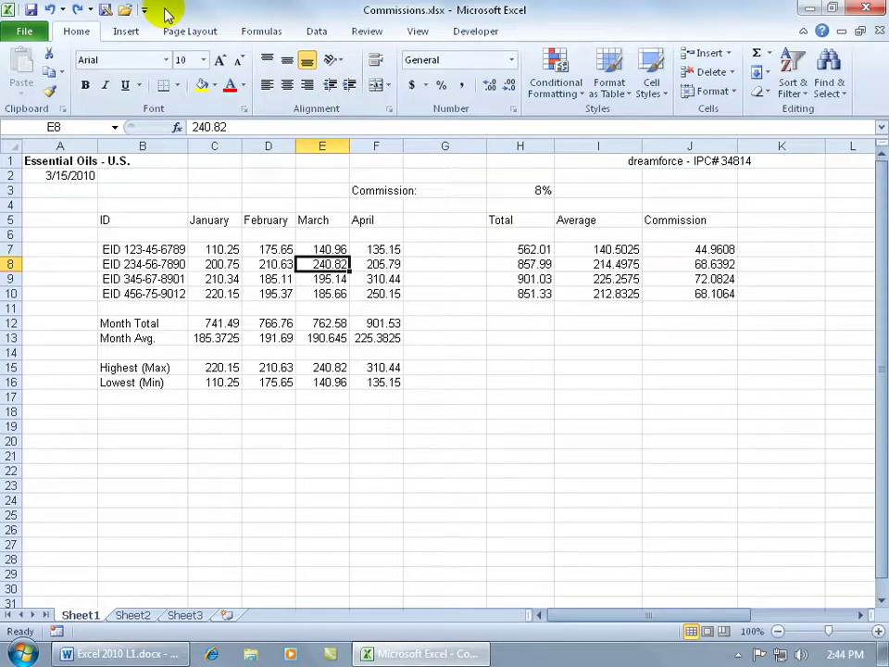
Add AutoFormat from All Commands to the Quick Access Toolbar
right_click(109, 13)
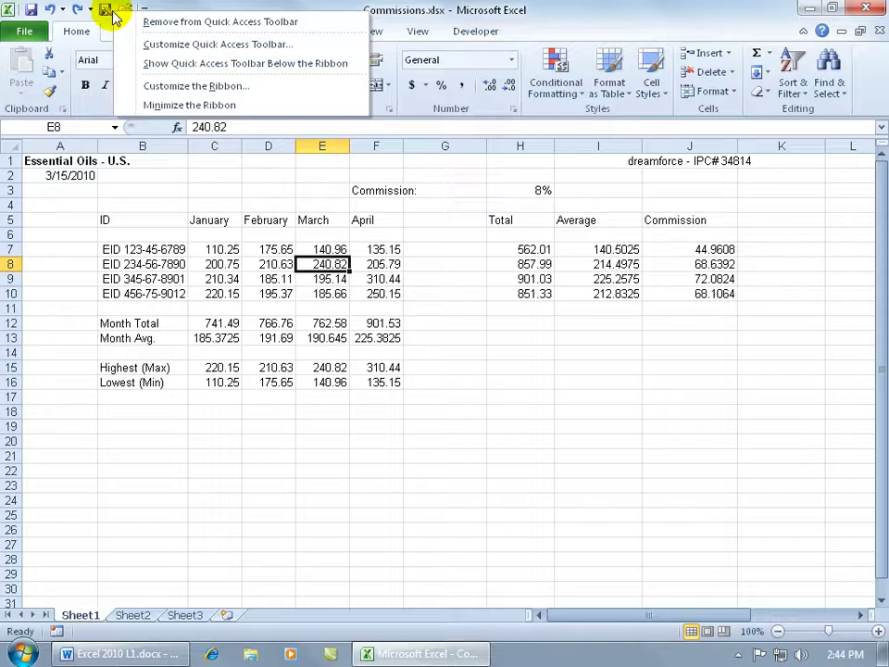
left_click(155, 44)
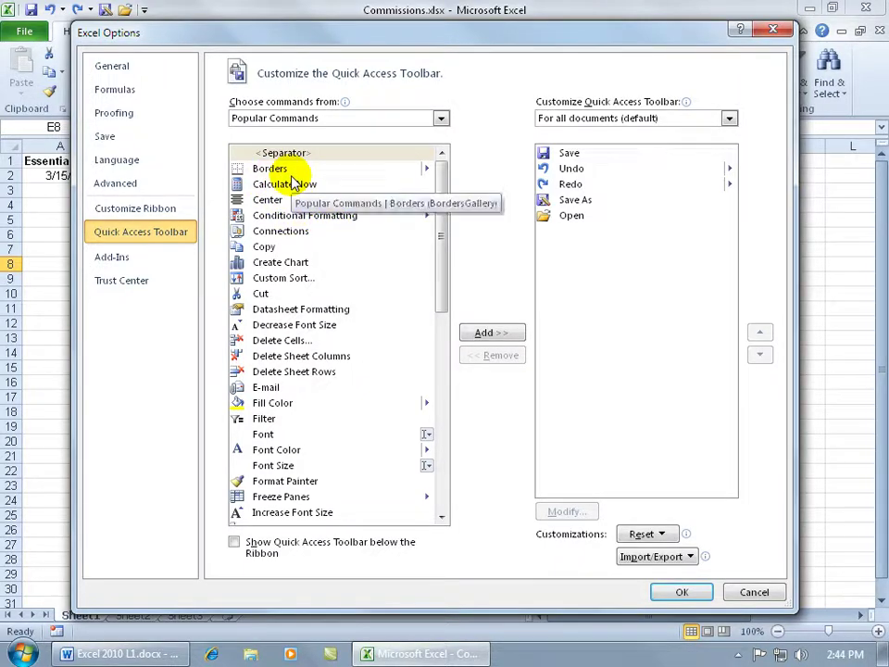
left_click(442, 119)
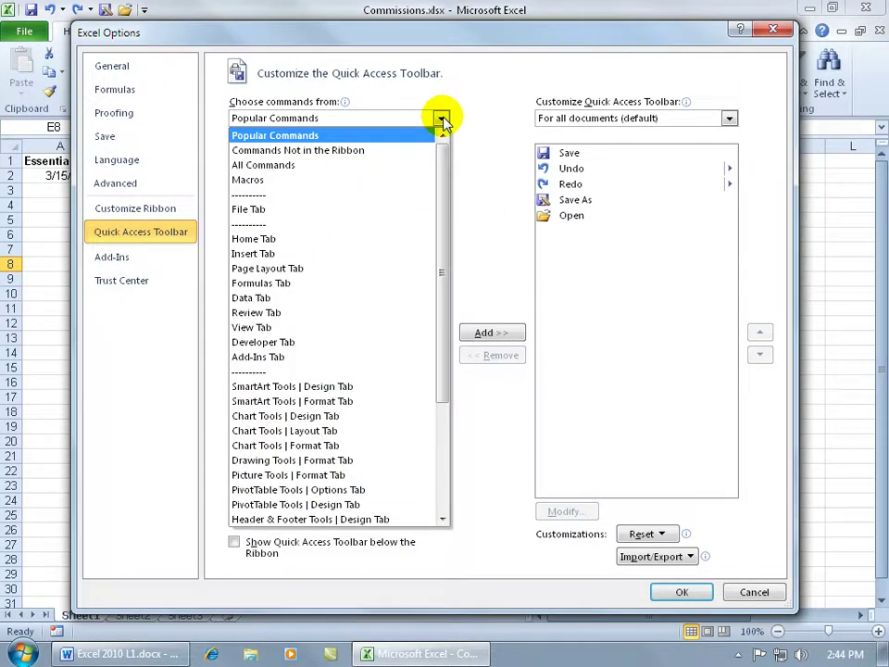
left_click(391, 166)
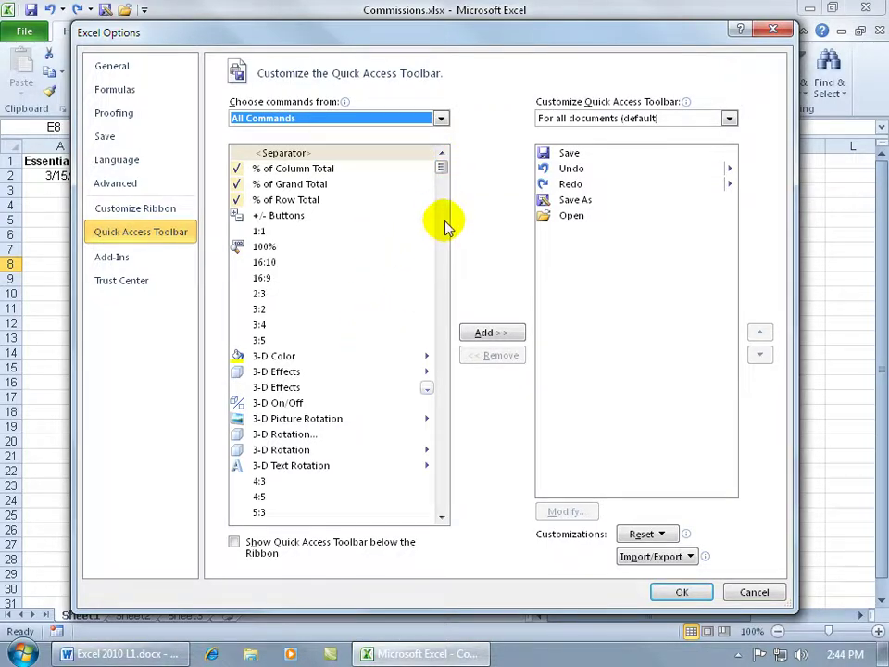
left_click_drag(441, 169, 443, 188)
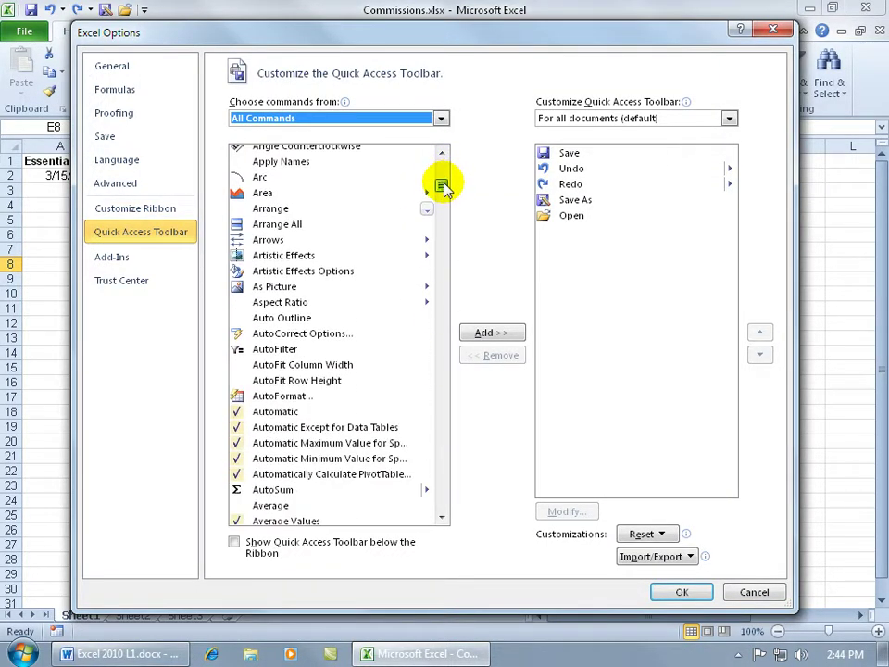
left_click(293, 398)
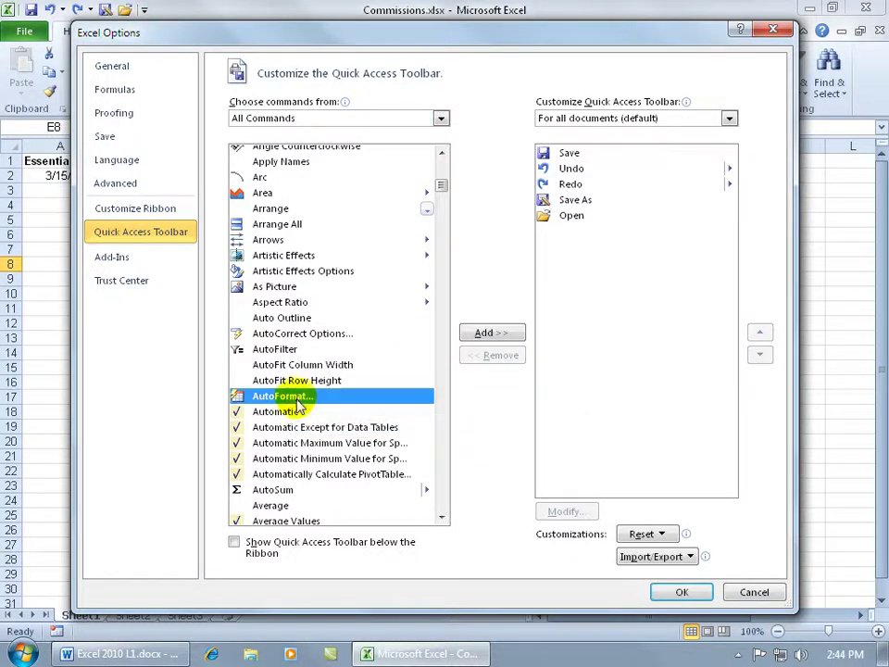
double_click(296, 398)
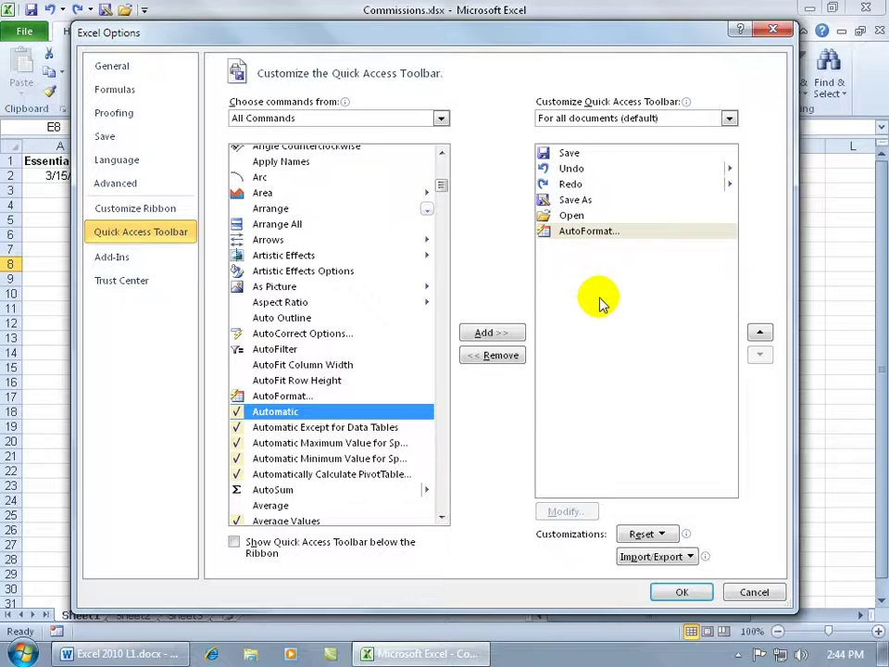
key("Return")
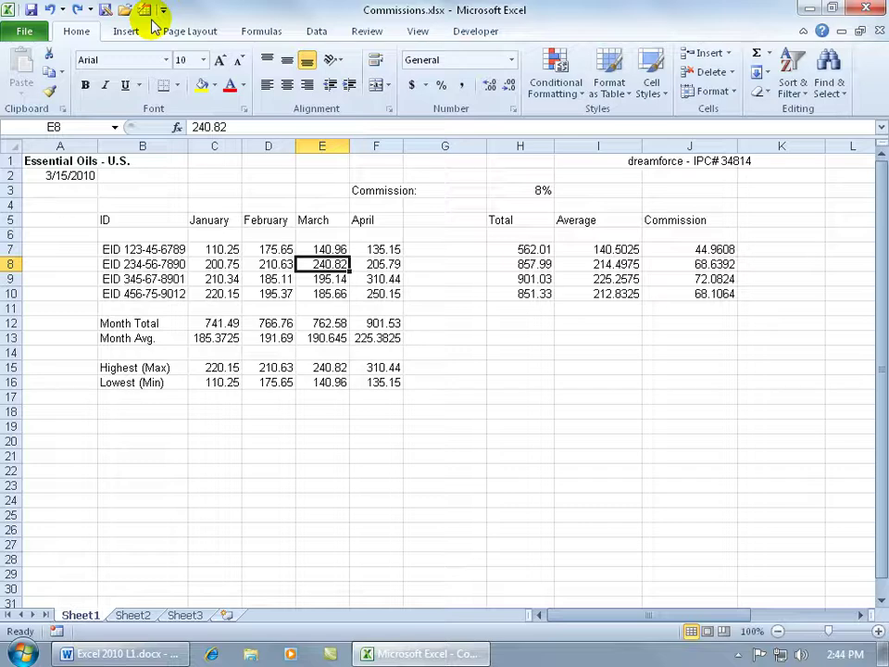
Select the ID through April table and apply the Classic 2 AutoFormat style
left_click_drag(147, 220, 370, 293)
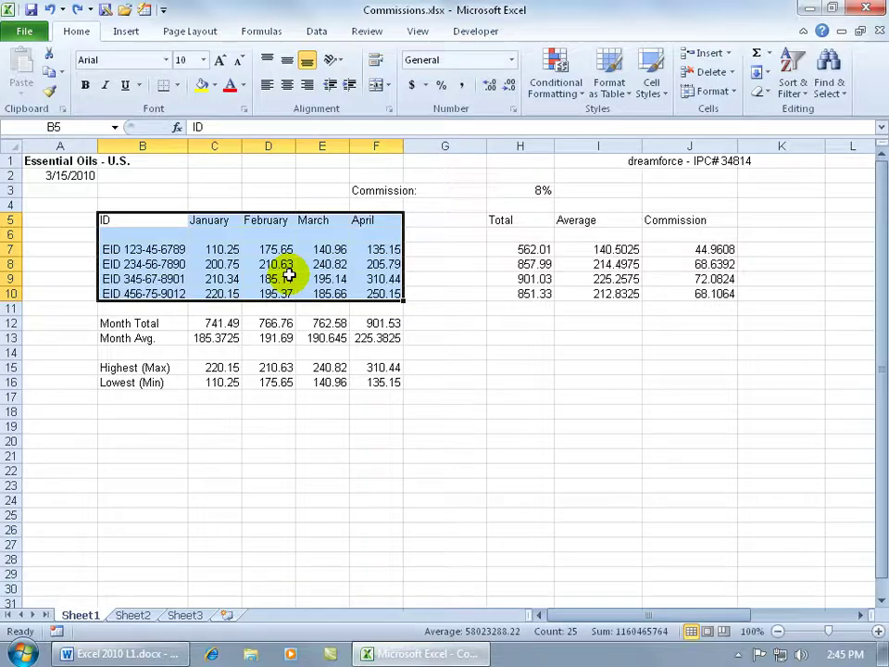
left_click(146, 13)
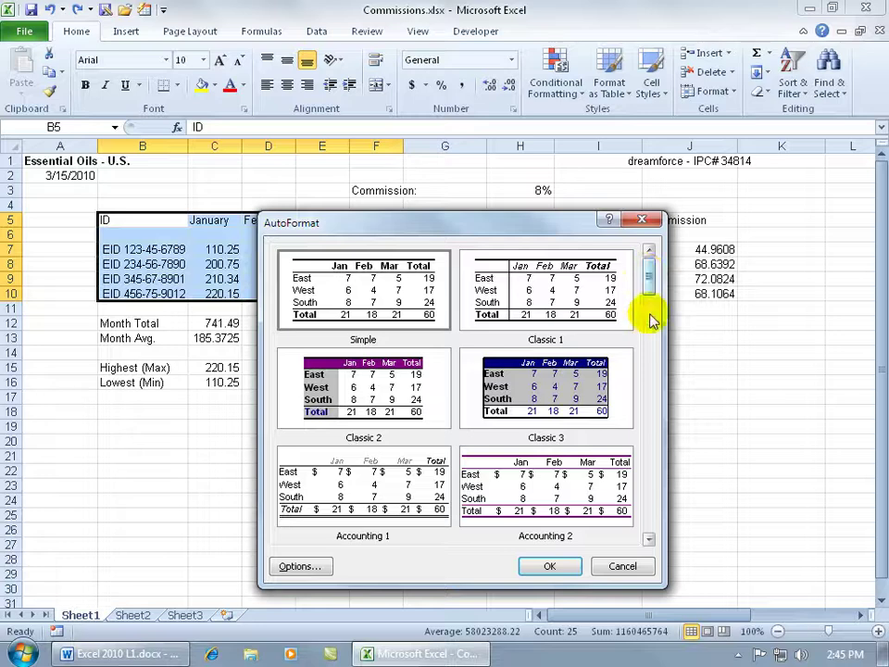
left_click(649, 538)
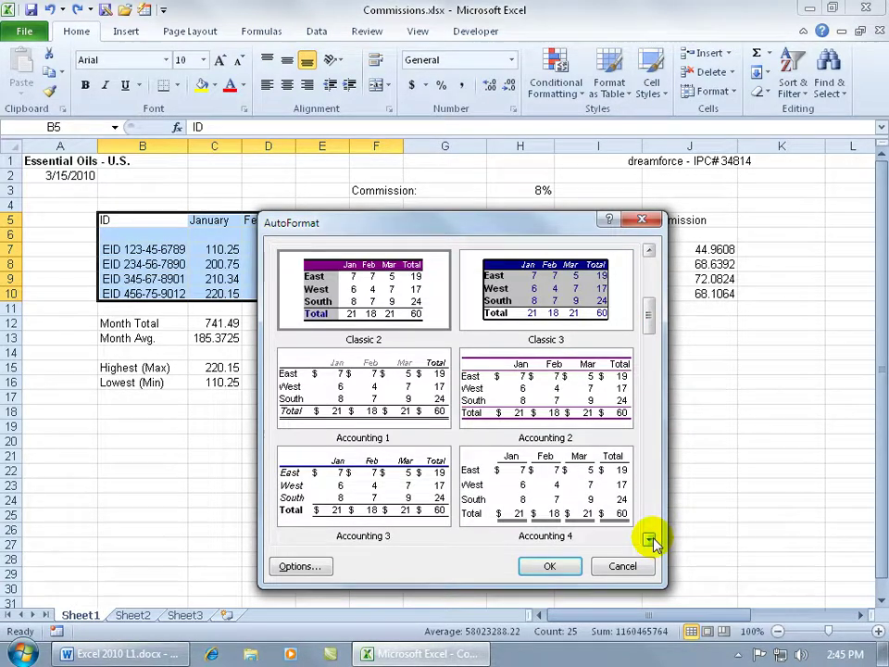
left_click(367, 296)
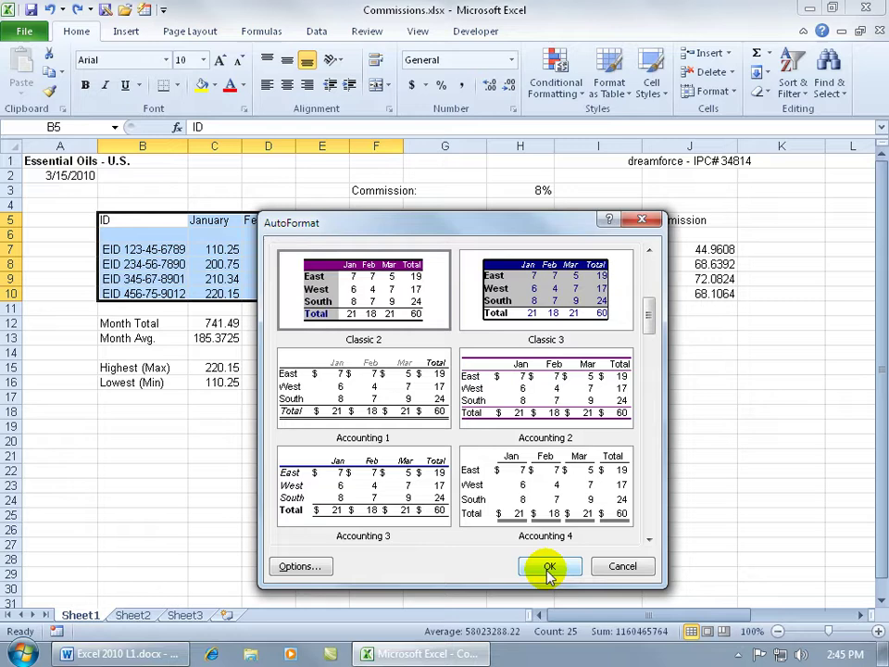
left_click(549, 566)
left_click(426, 324)
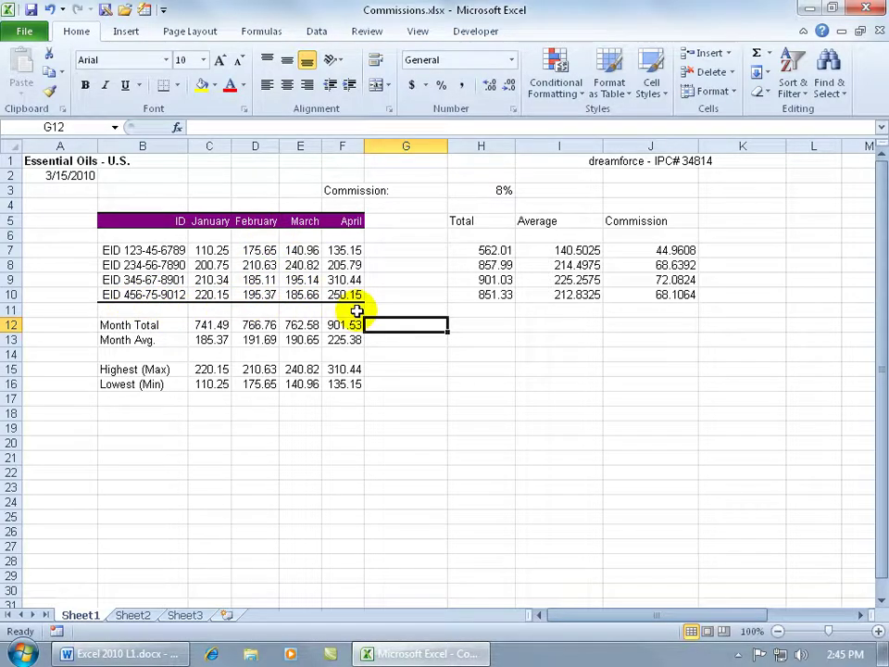
Undo Classic 2 and choose the Classic 3 AutoFormat style instead
left_click(50, 9)
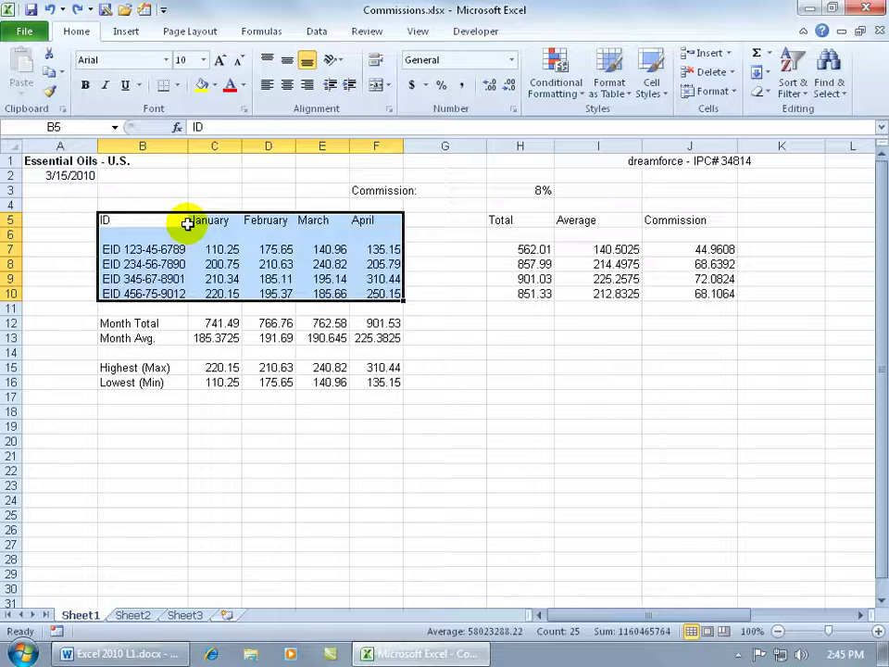
left_click(144, 10)
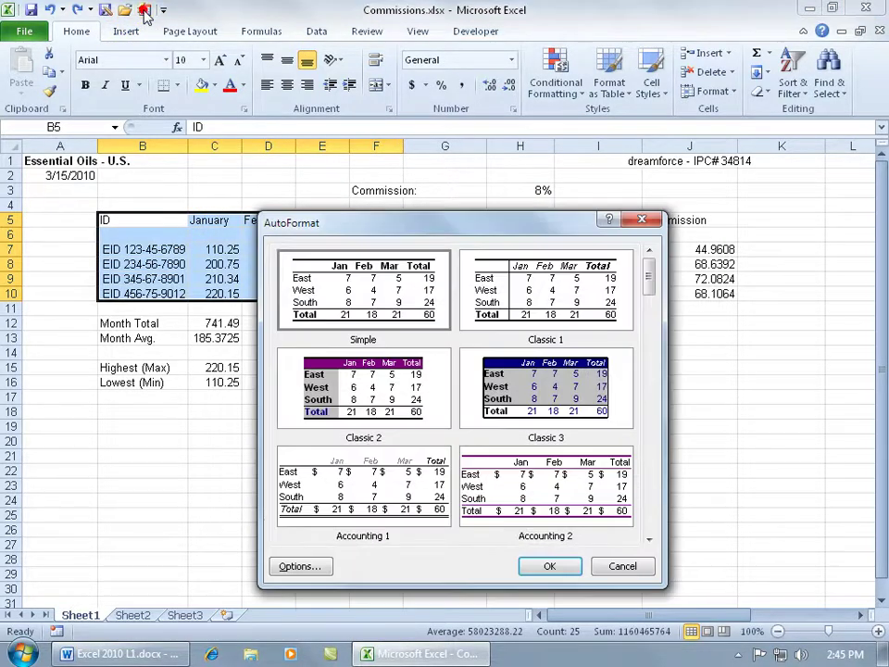
left_click(394, 363)
left_click(541, 389)
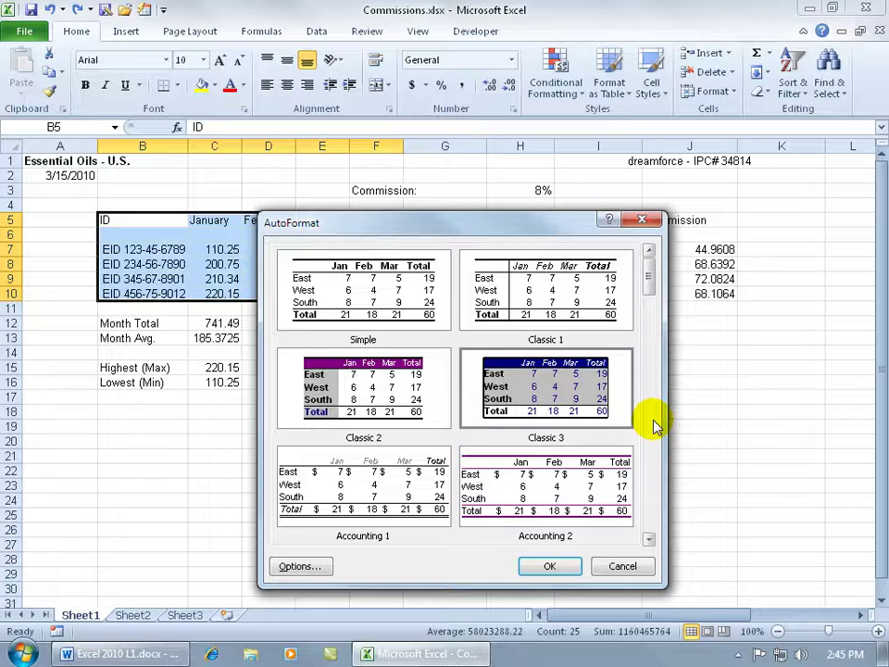
Exclude Number, Font and Patterns formats, then apply the Classic 3 borders
left_click(300, 567)
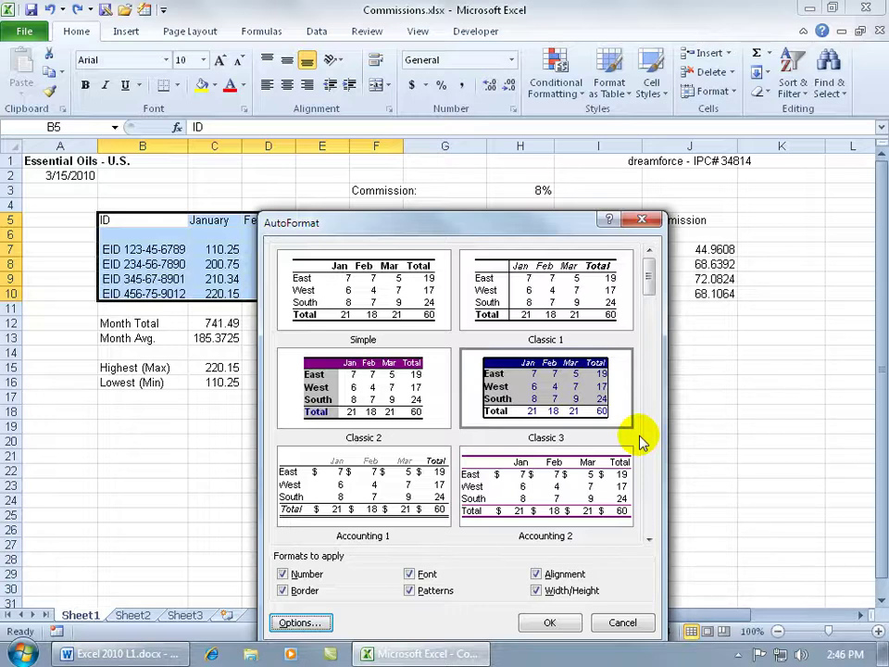
left_click(287, 577)
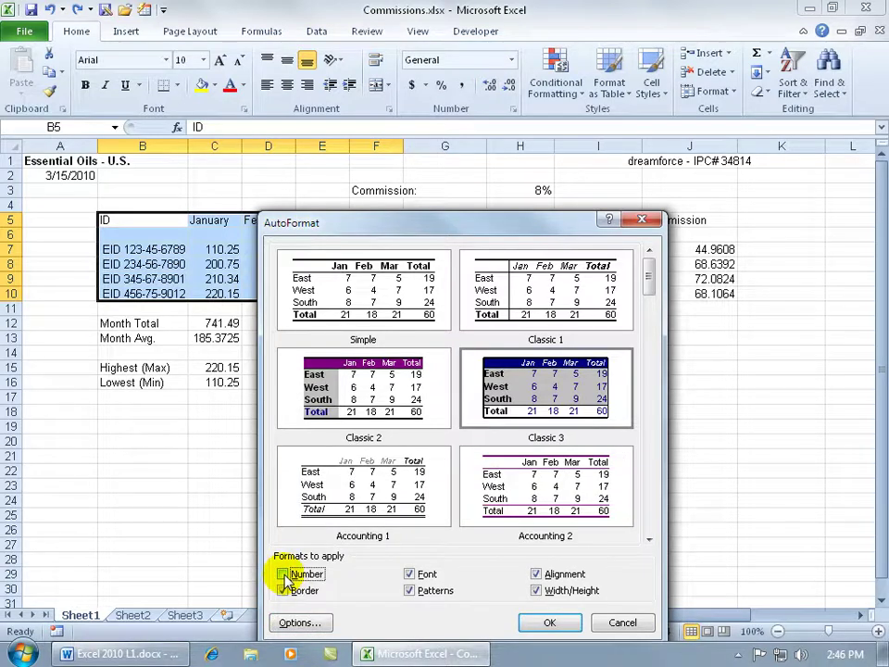
left_click(285, 575)
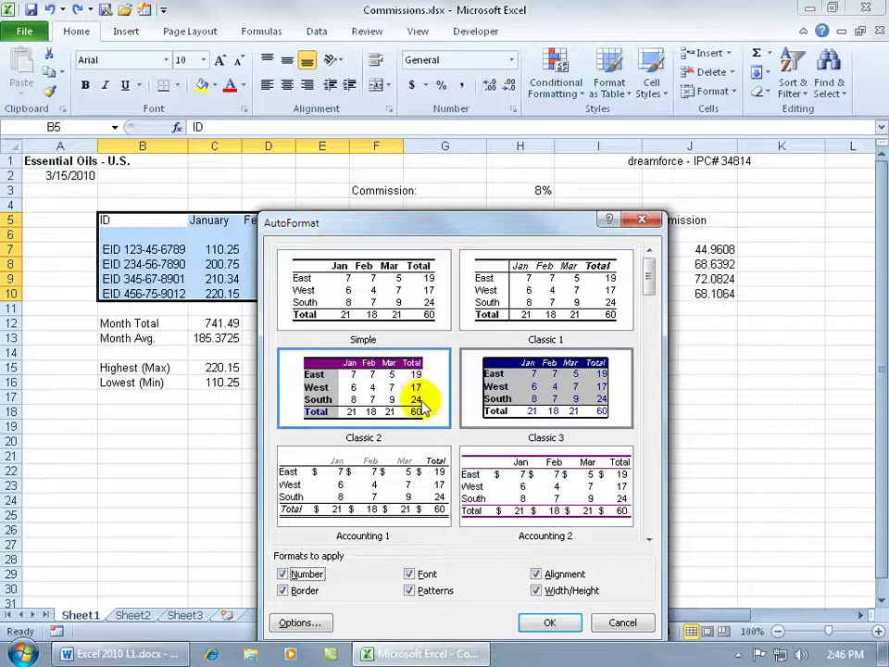
left_click(283, 575)
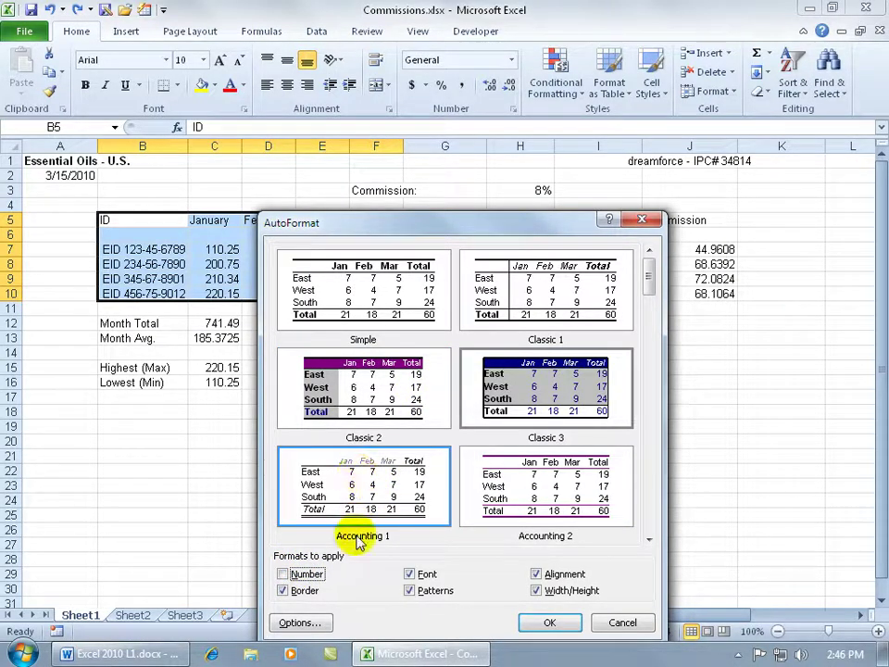
left_click(409, 574)
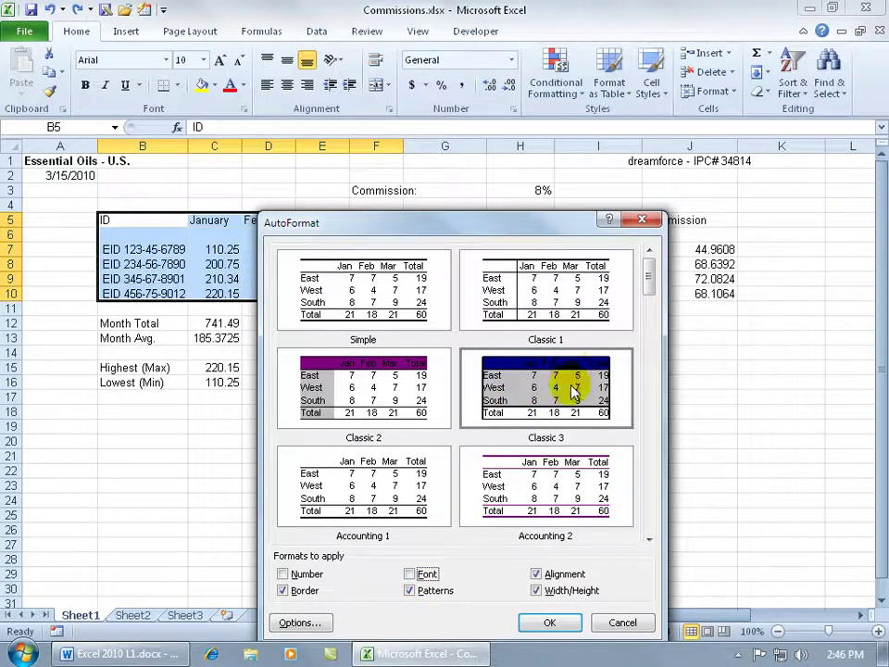
left_click(410, 591)
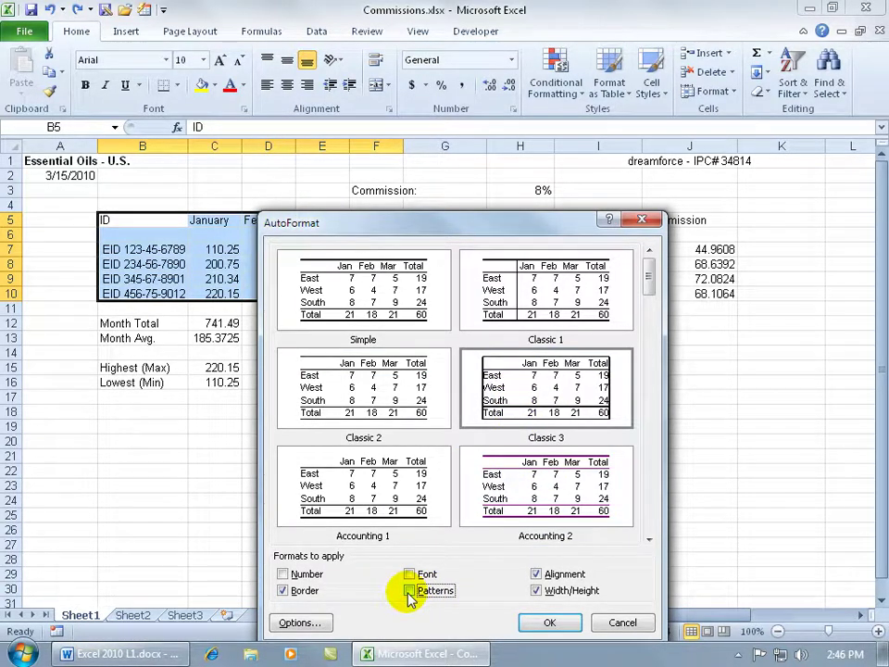
left_click(551, 623)
left_click(414, 309)
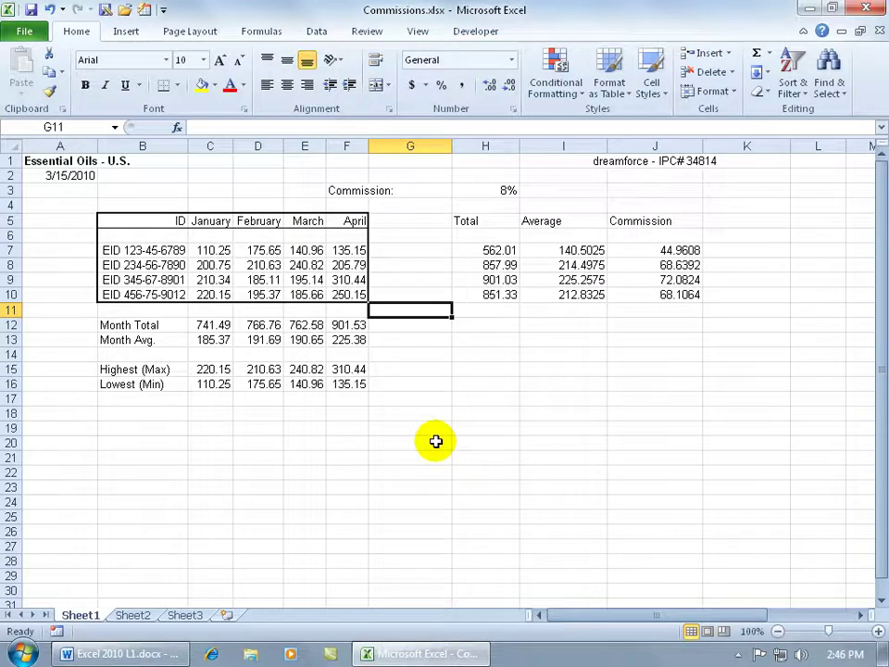
Fill the ID through April header row with Orange, Accent 6, Lighter 80%
left_click_drag(146, 219, 351, 221)
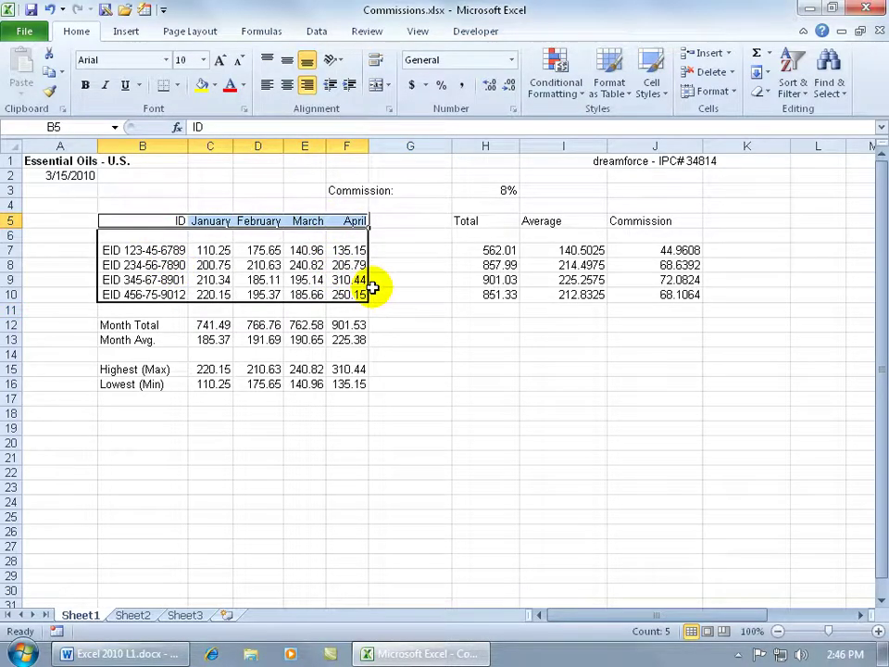
left_click(214, 85)
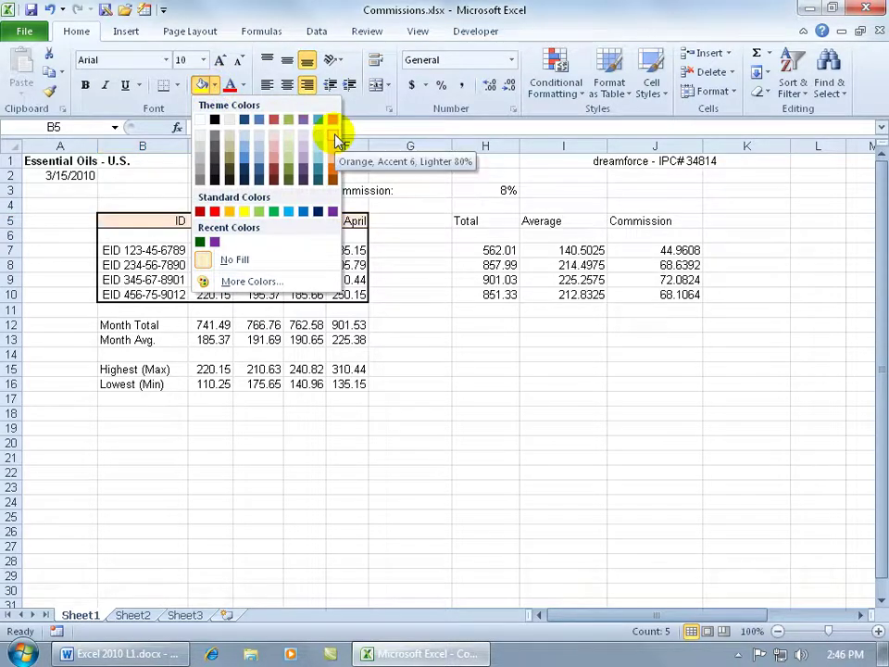
left_click(335, 137)
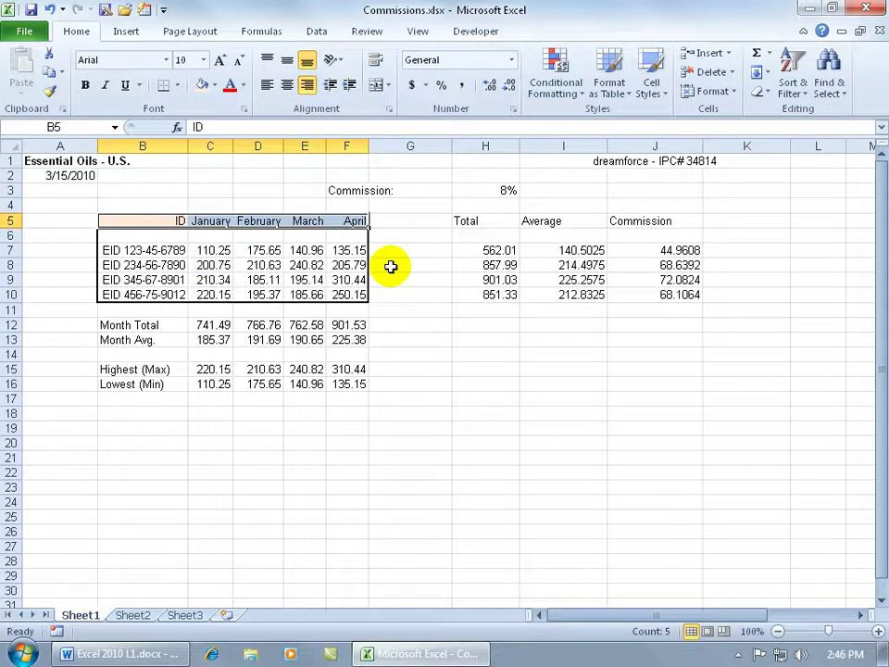
left_click(396, 254)
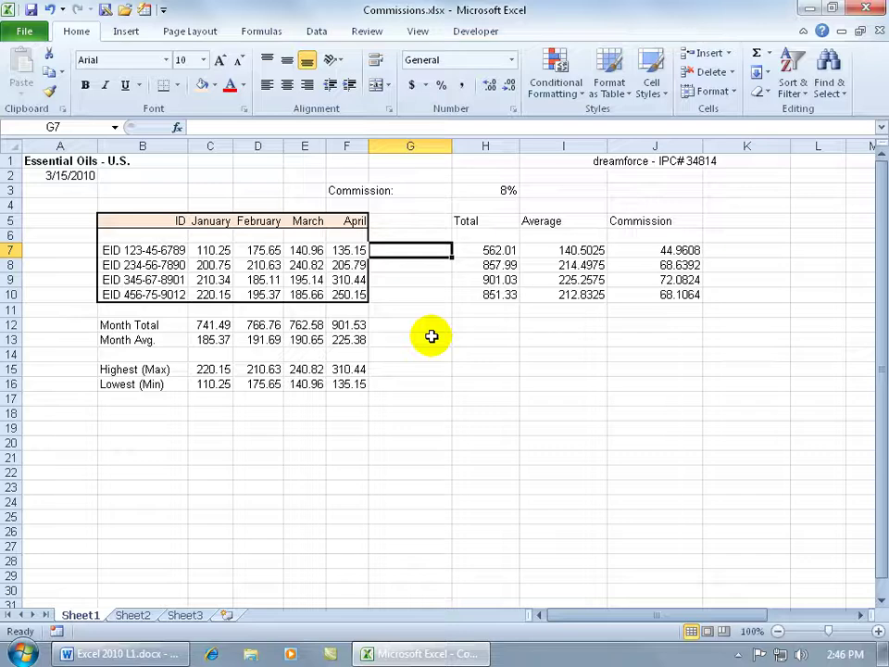